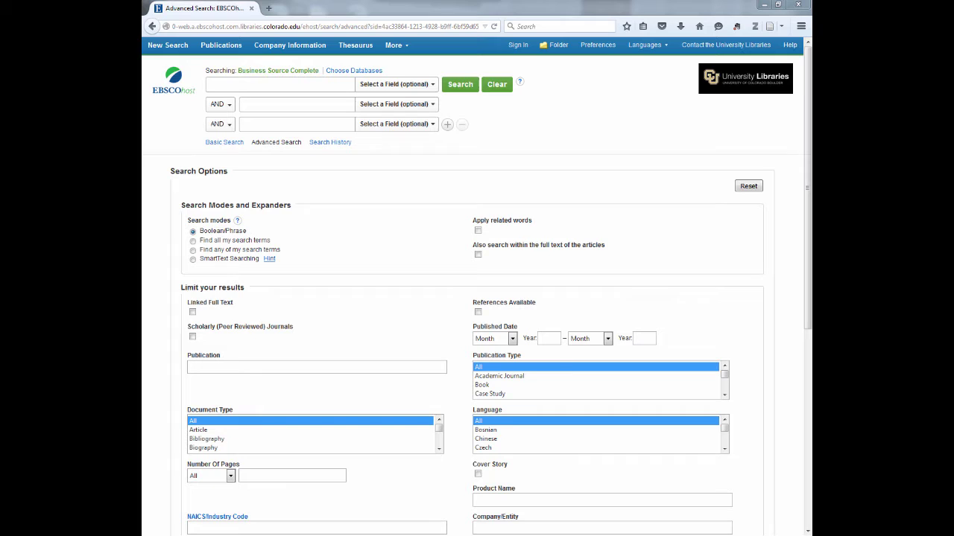
Step: Search Business Source Complete for "Google" combined by AND with "energy or electricity"
click(247, 84)
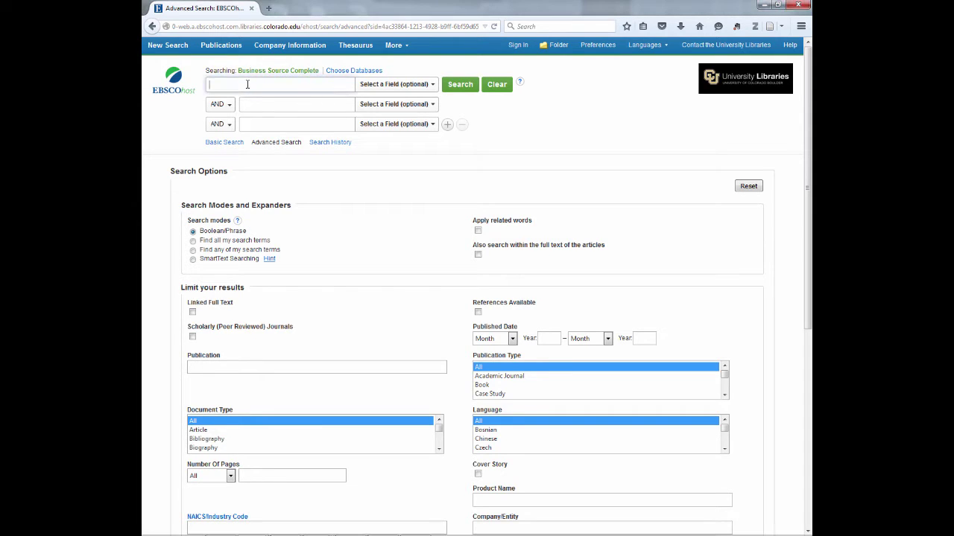
text(Google)
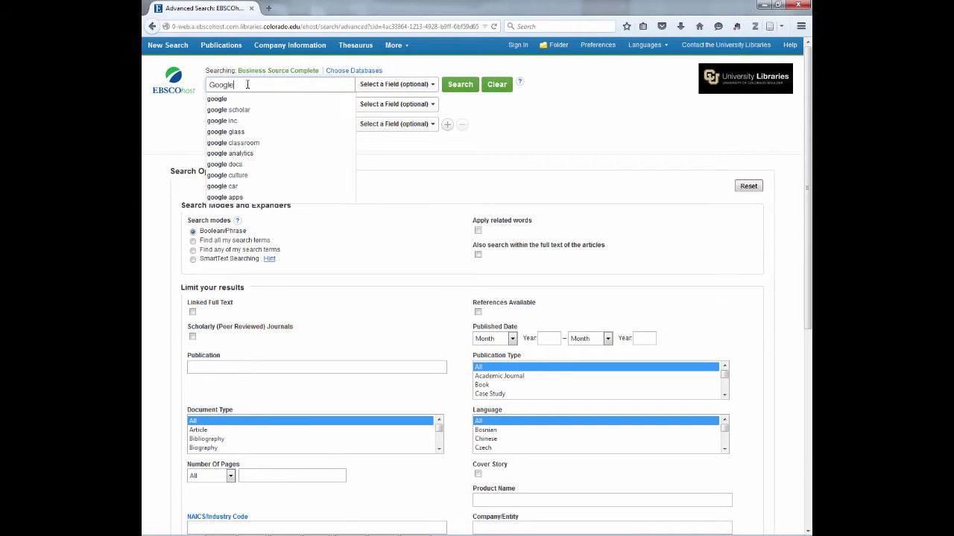
key(Tab)
click(250, 105)
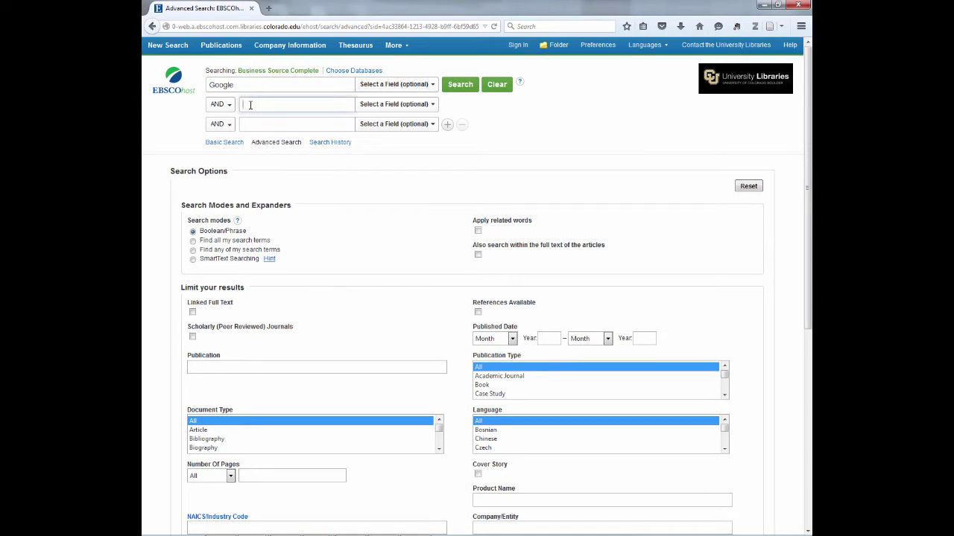
text(energy or)
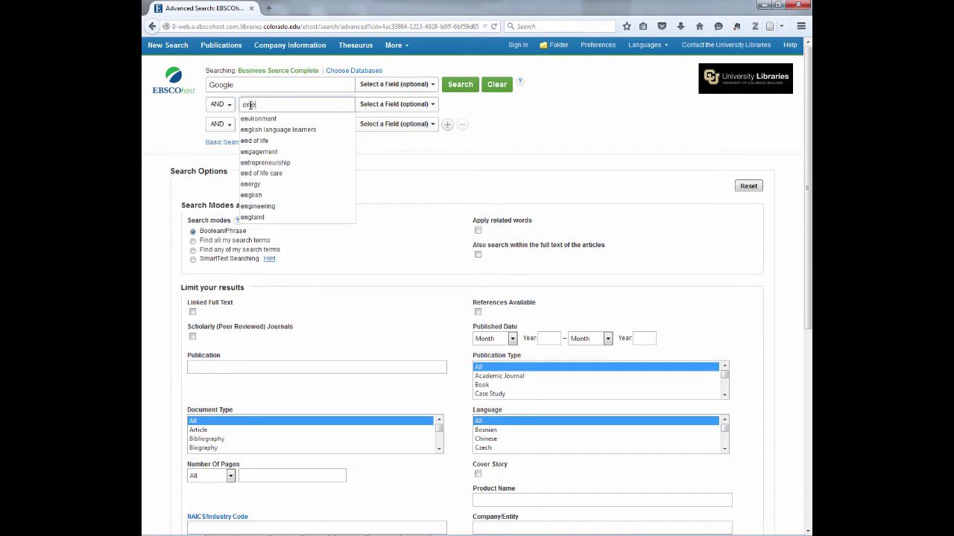
text( ele)
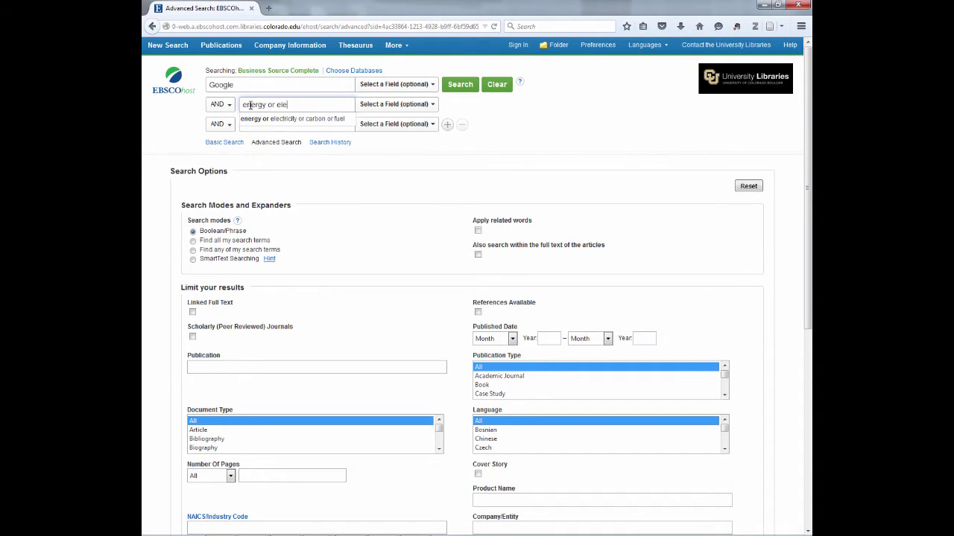
text(ctricty)
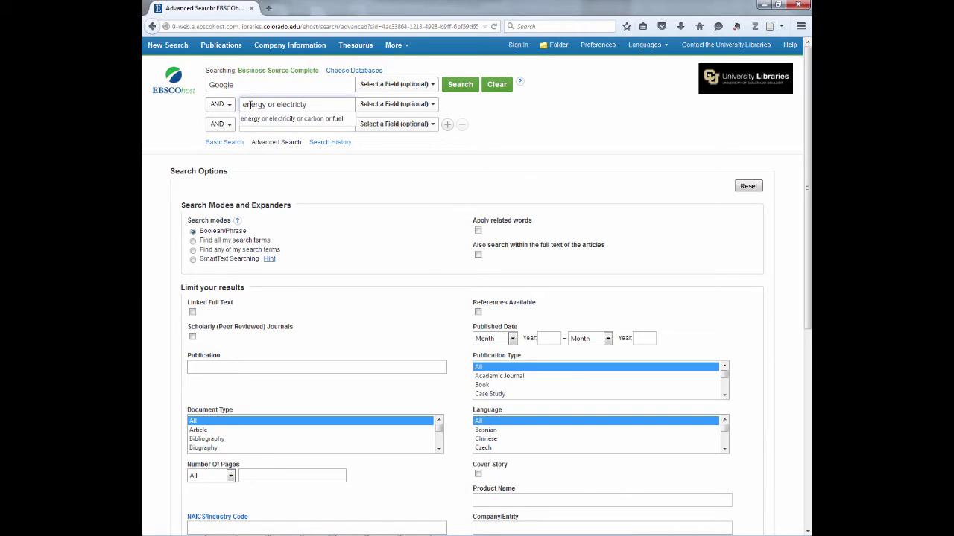
key(Return)
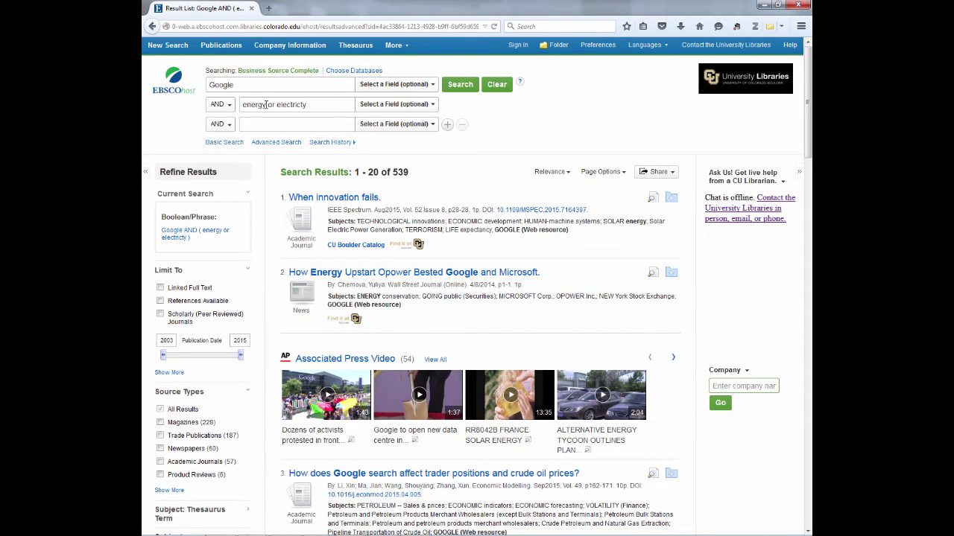
Step: Narrow the search with a third AND term, "data cent* or data libraries or cloud computing", and rerun it
click(252, 125)
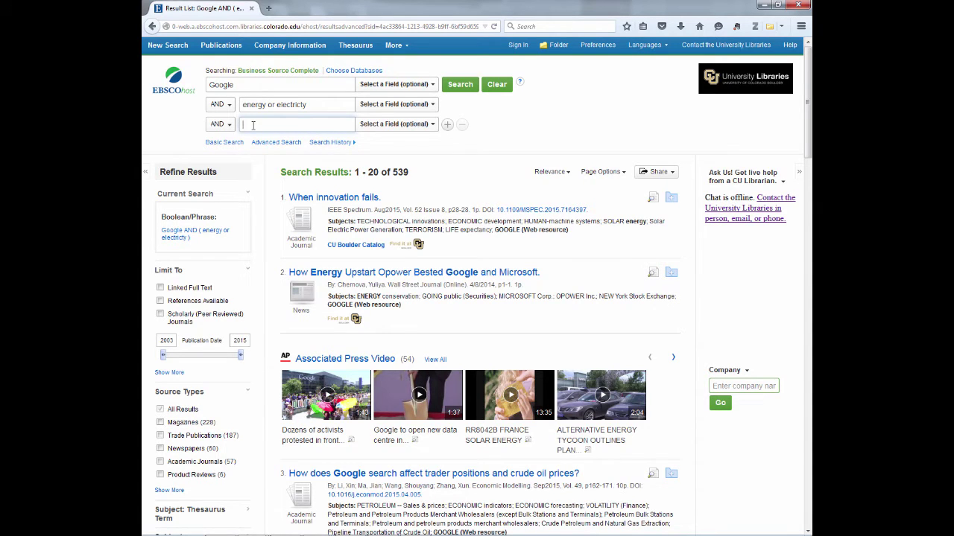
text(data ce)
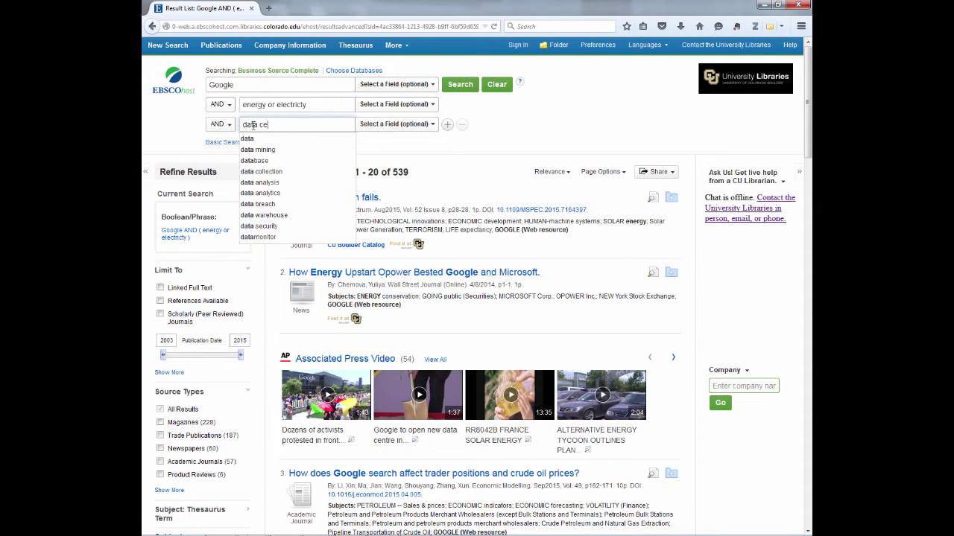
text(nt)
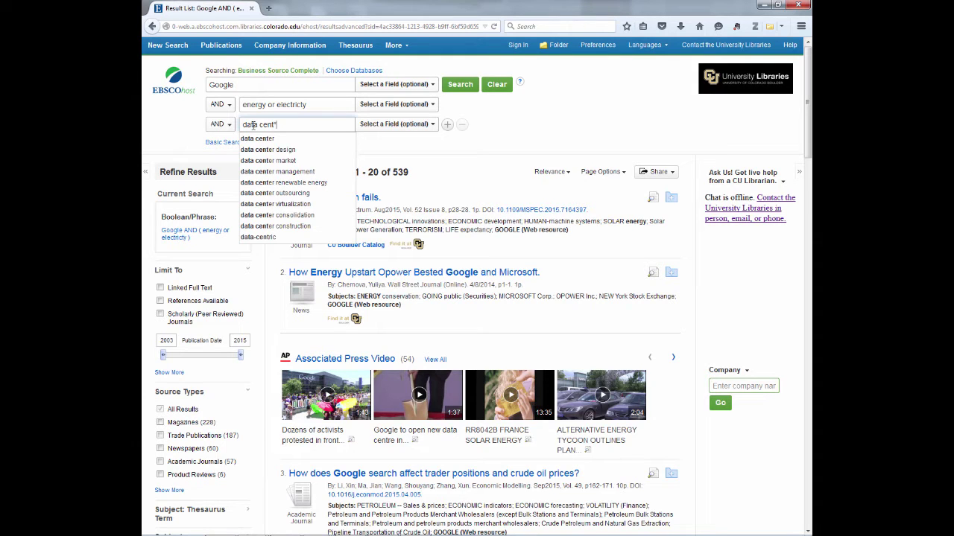
text(* or)
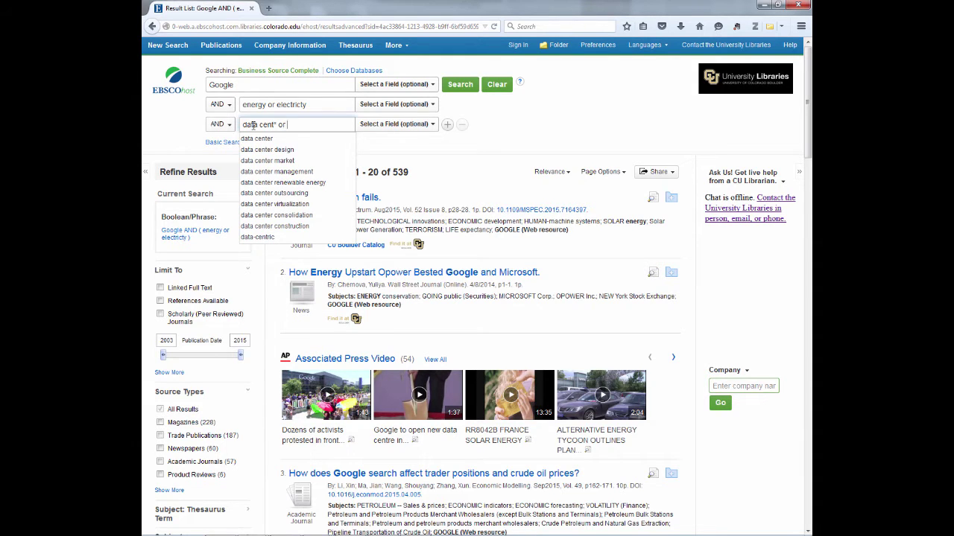
text( data)
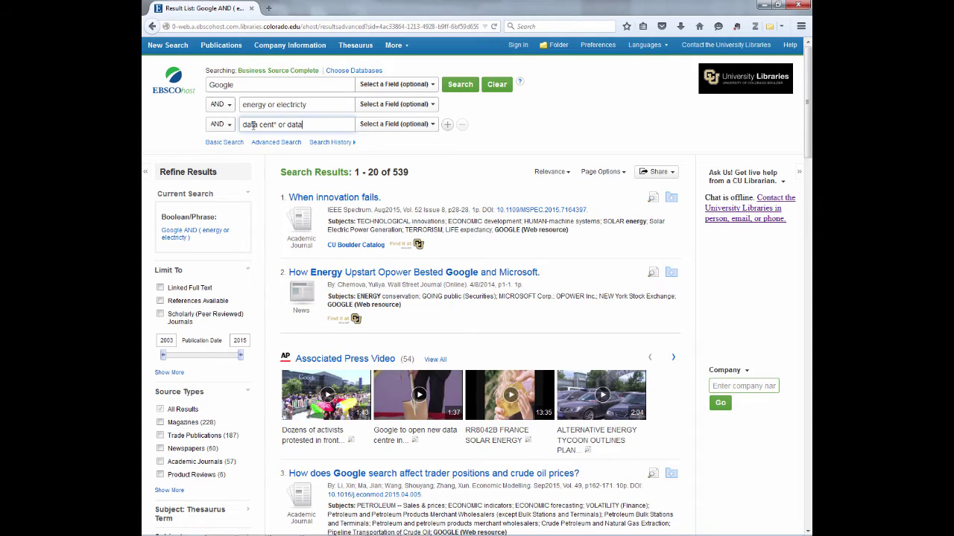
text( libraries or)
text( cloud c)
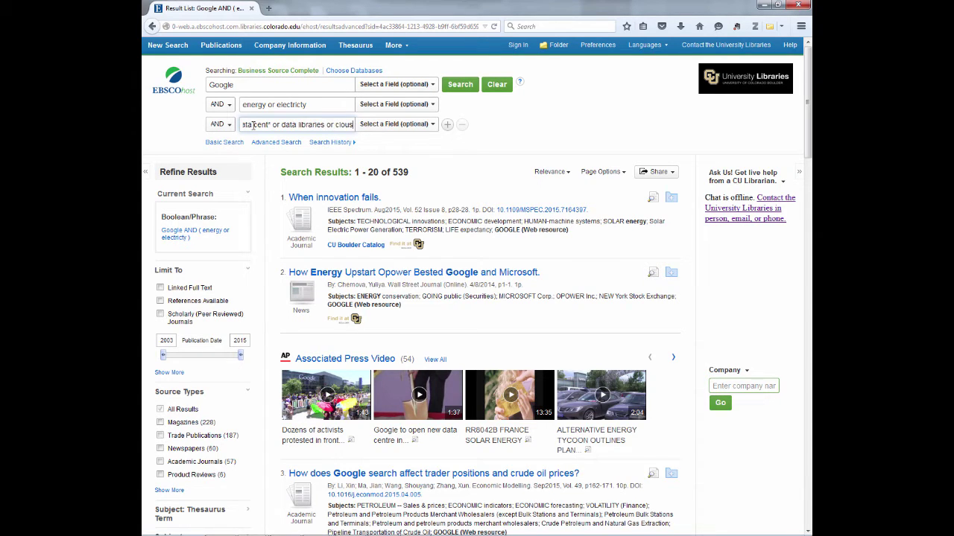
text(omputing)
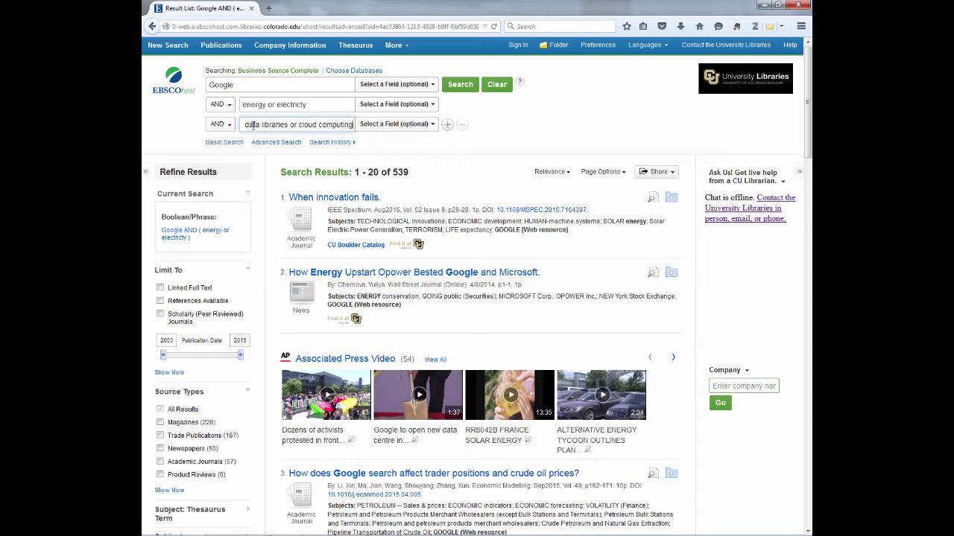
key(Return)
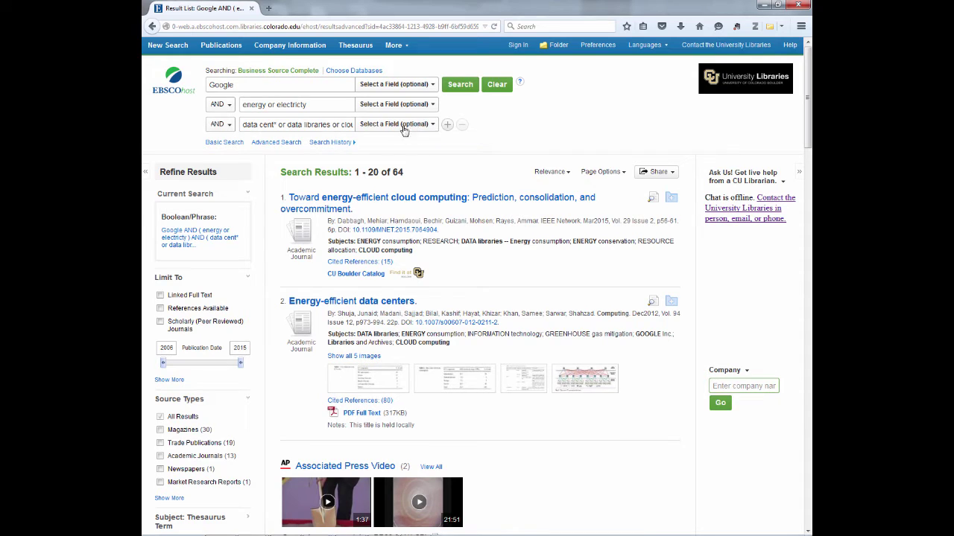
Step: Add "Energy-efficient data centers" from its detailed record and "Toward energy-efficient cloud computing" from the result list to the folder
click(347, 302)
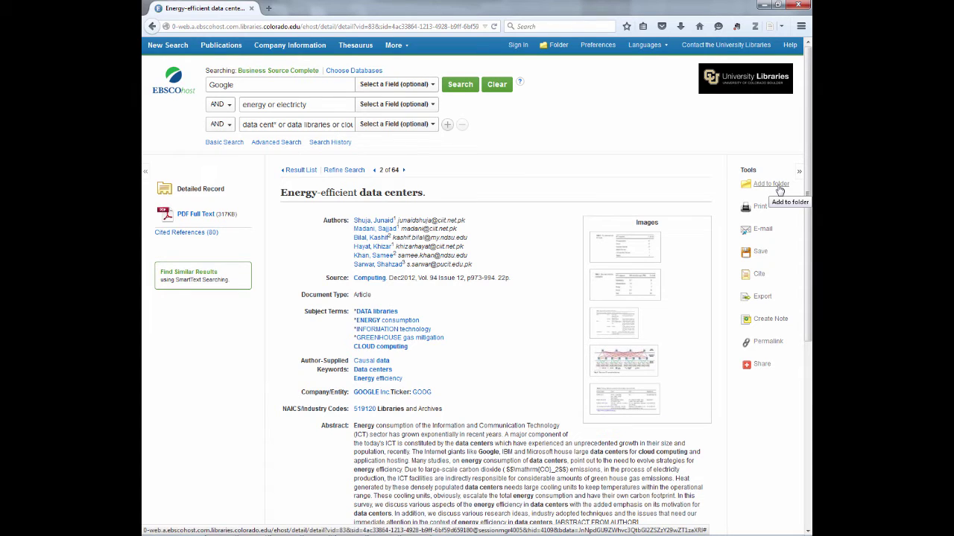
click(775, 186)
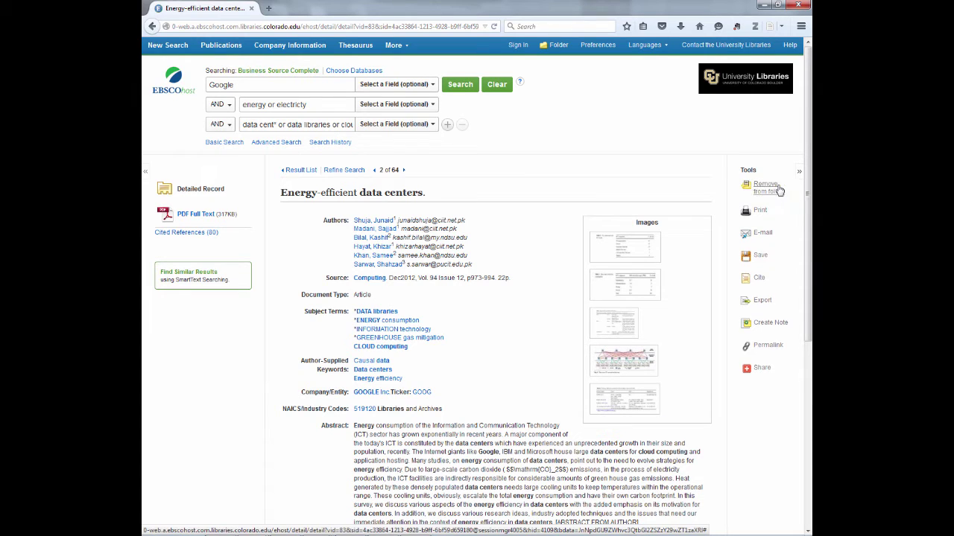
click(313, 170)
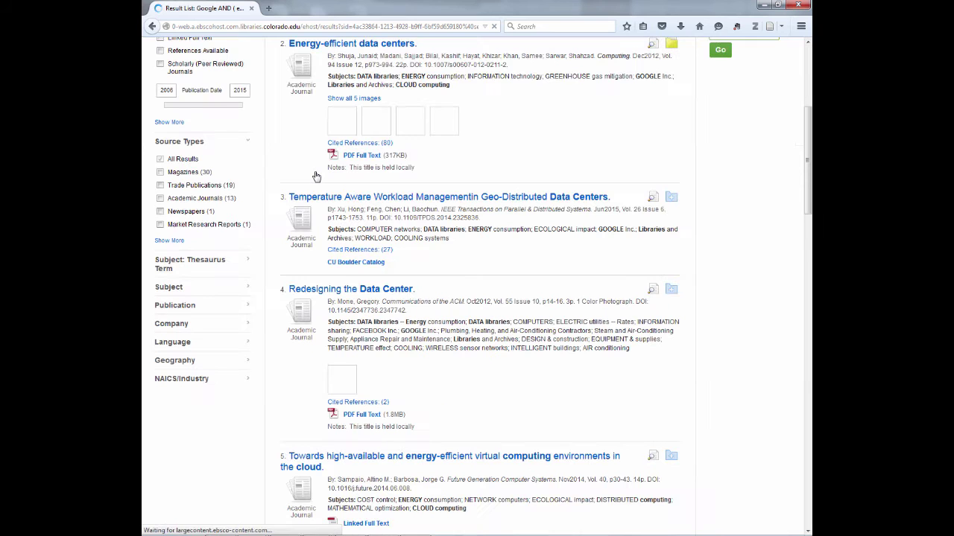
scroll(317, 176, up, 5)
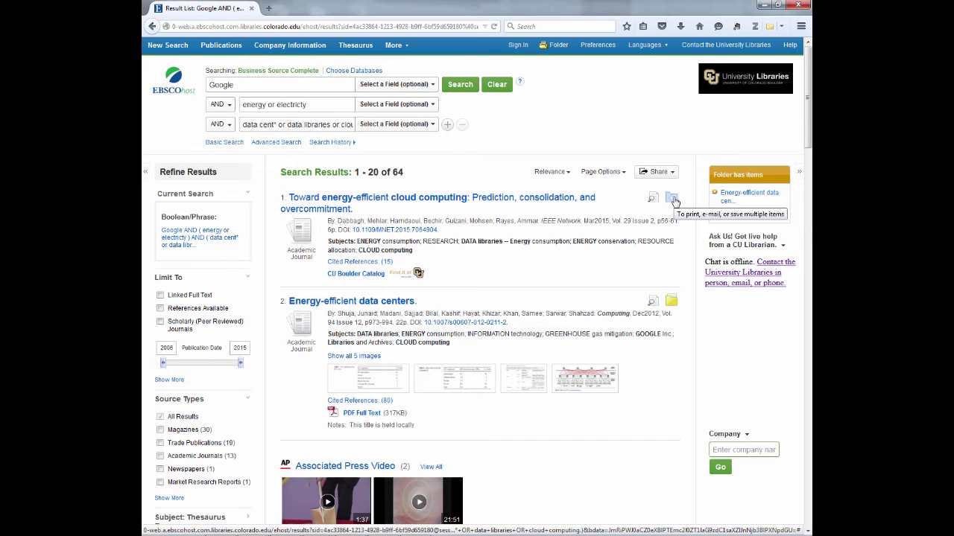
click(672, 199)
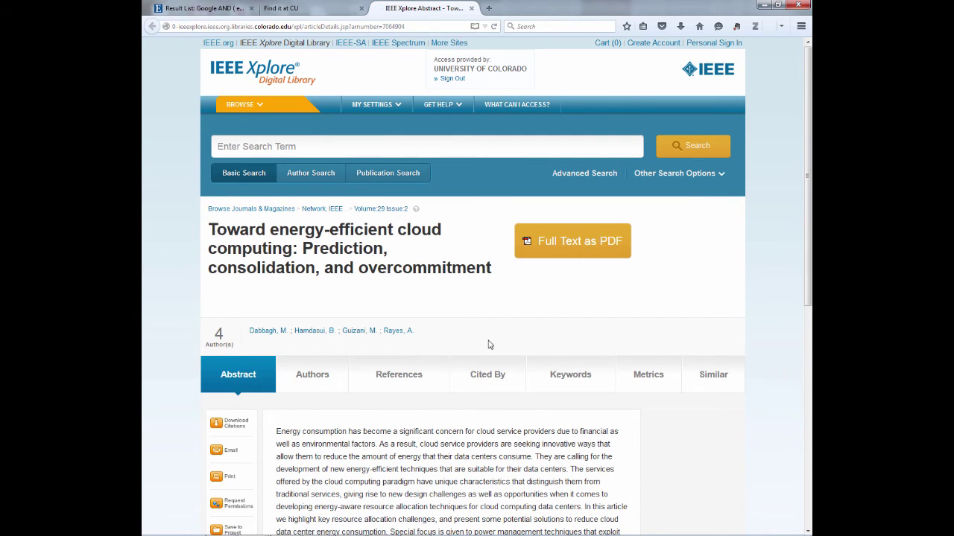
Step: Review the cloud computing article's abstract page on IEEE Xplore, and close it and the Find it at CU page
scroll(489, 341, down, 3)
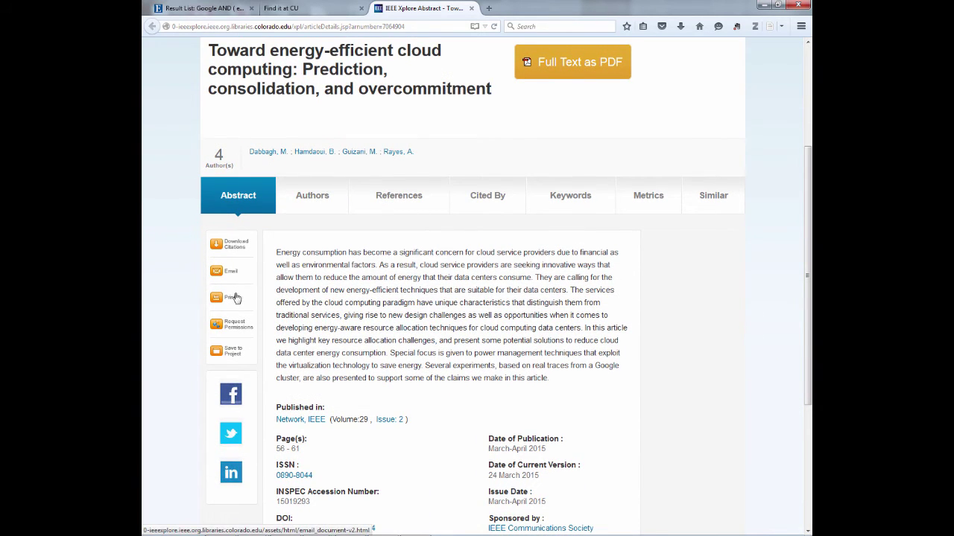
click(471, 8)
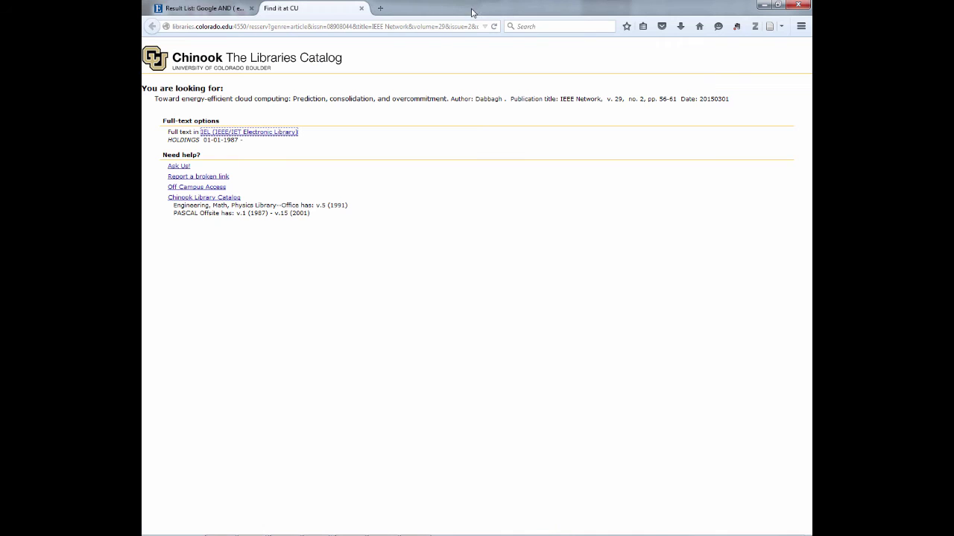
click(362, 8)
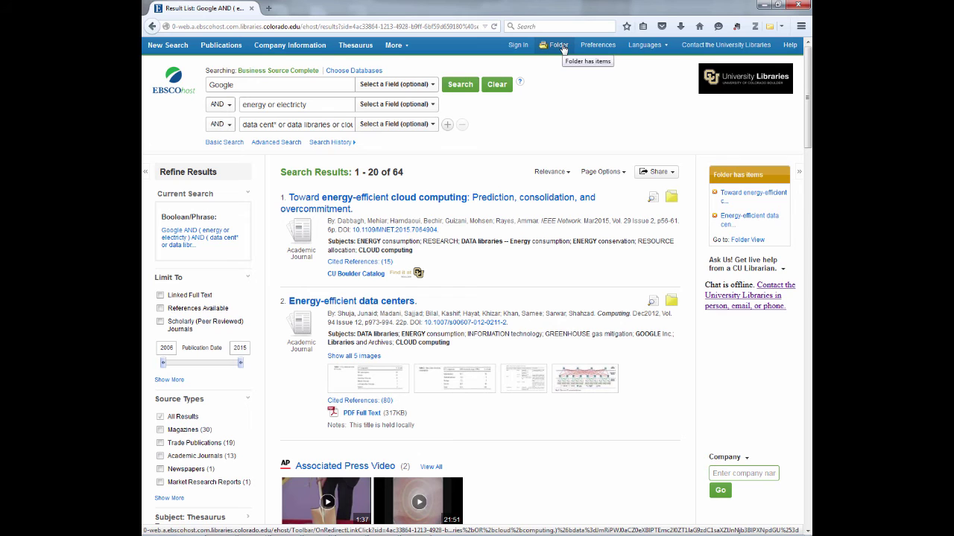
Step: Open the folder, select all saved articles and start an e-mail of them
click(758, 241)
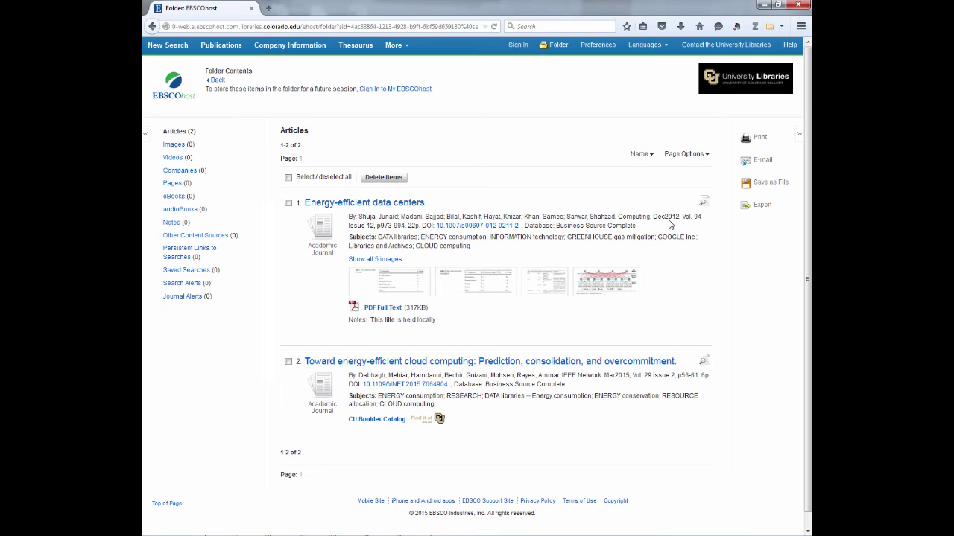
click(289, 179)
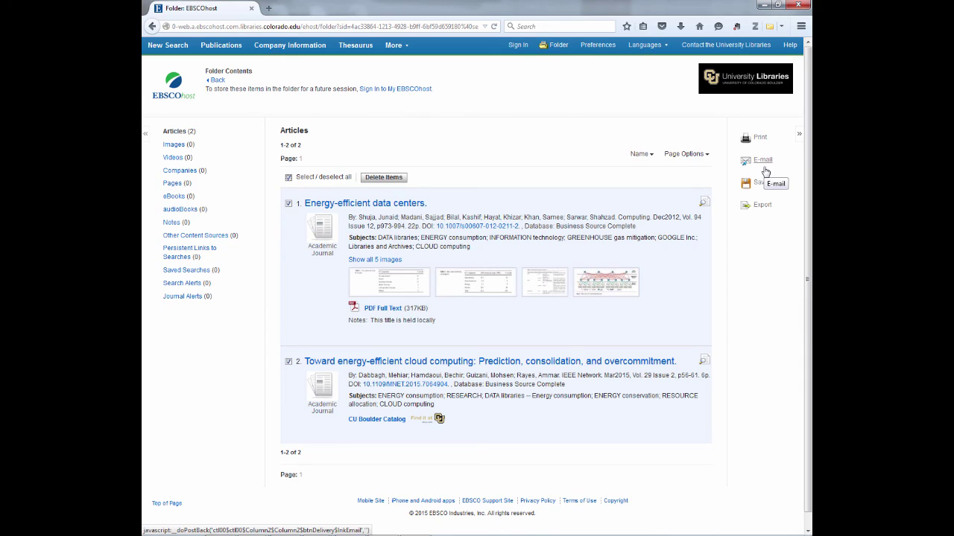
click(765, 170)
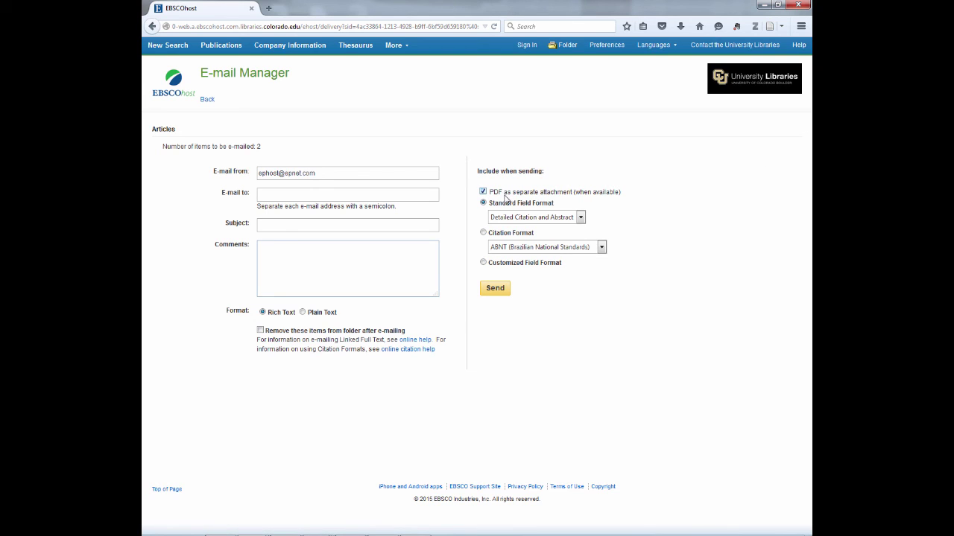
Step: Set the e-mail to include citations in APA (American Psychological Assoc.) format
click(484, 235)
click(573, 252)
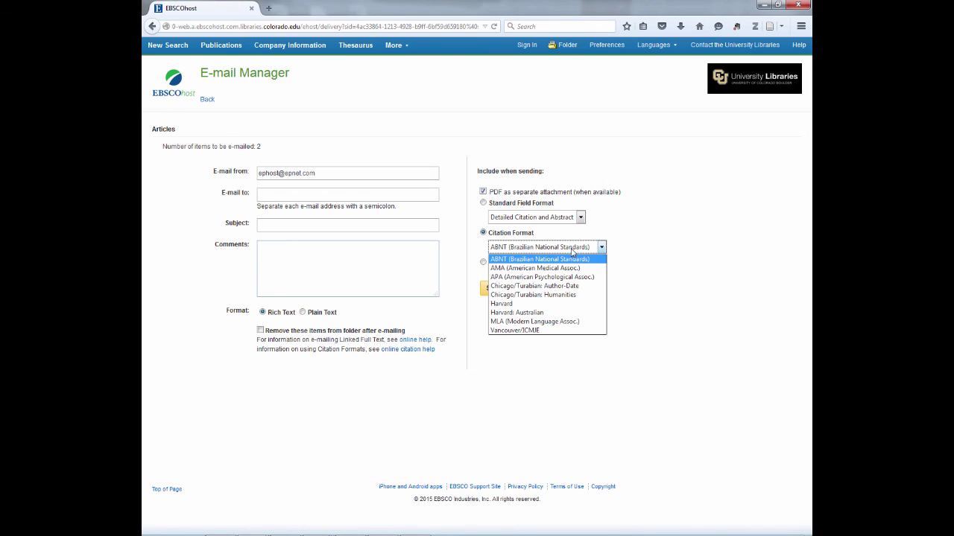
click(566, 278)
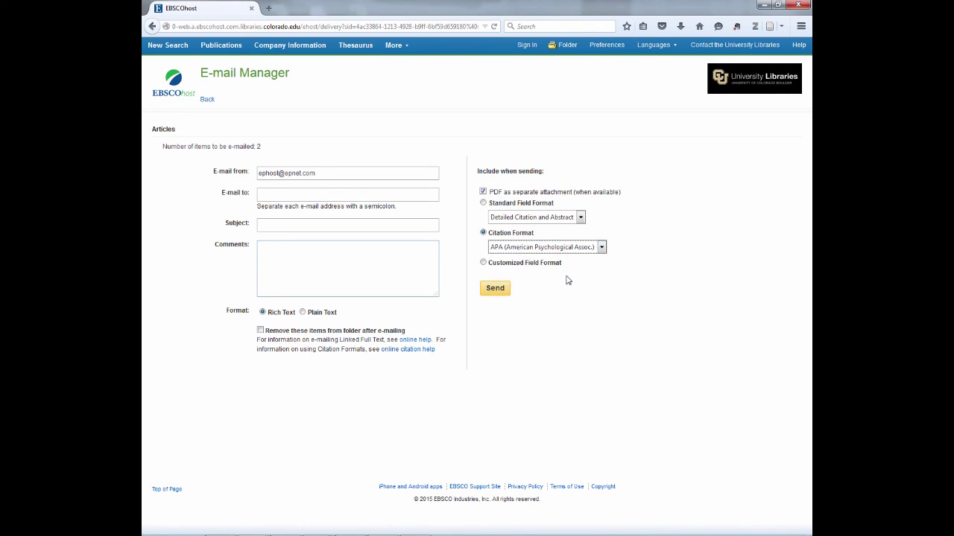